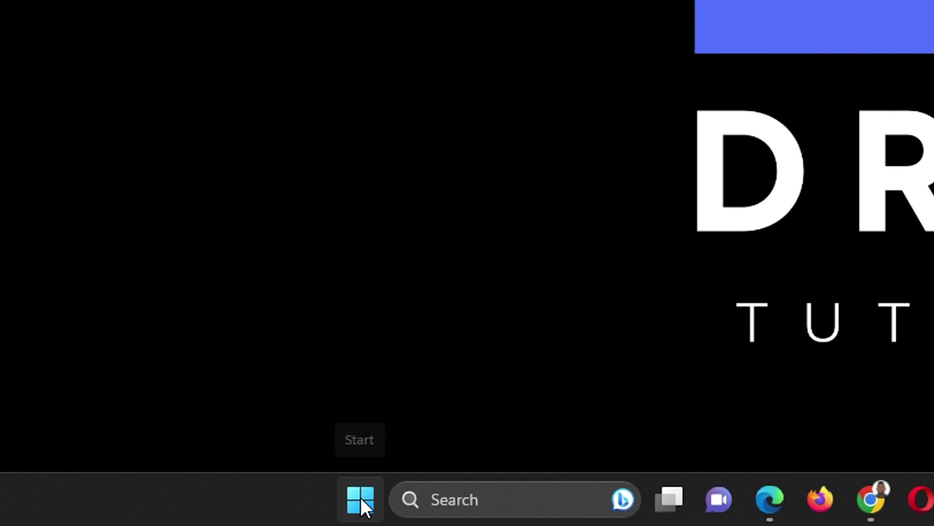
Search 'add' from Start, open Installed apps and scroll through the 112 listed apps
click(361, 498)
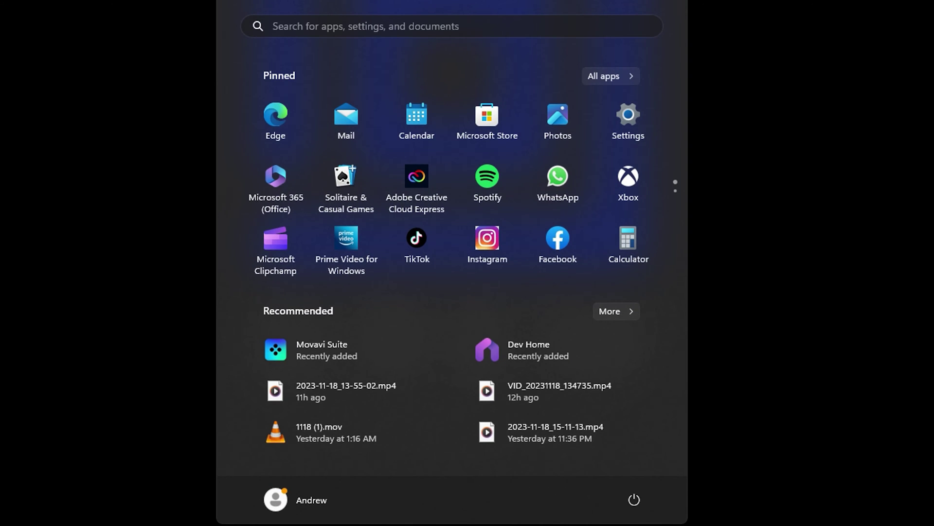
text(add)
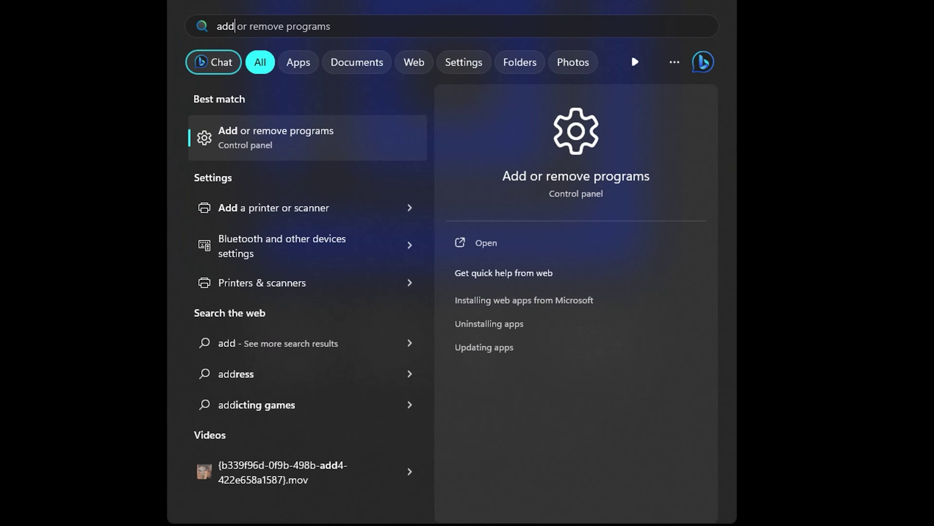
click(317, 134)
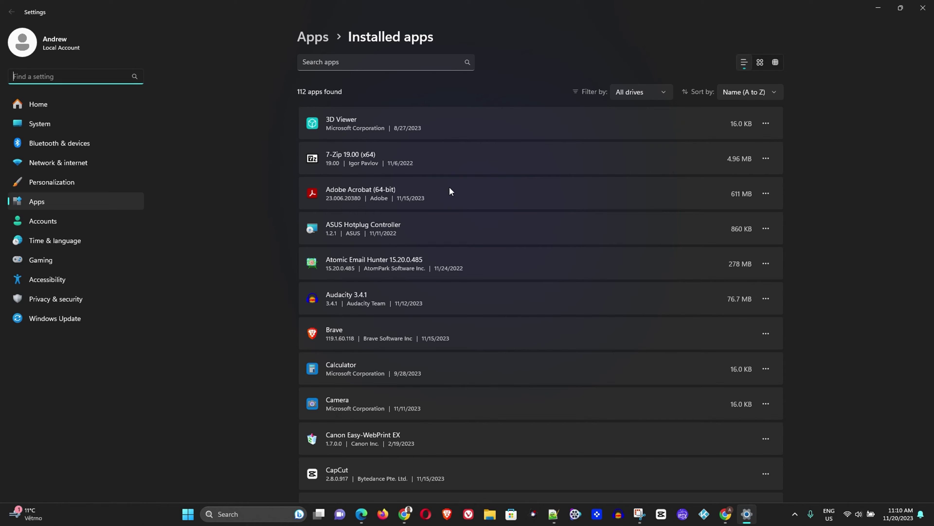
scroll(449, 190, down, 5)
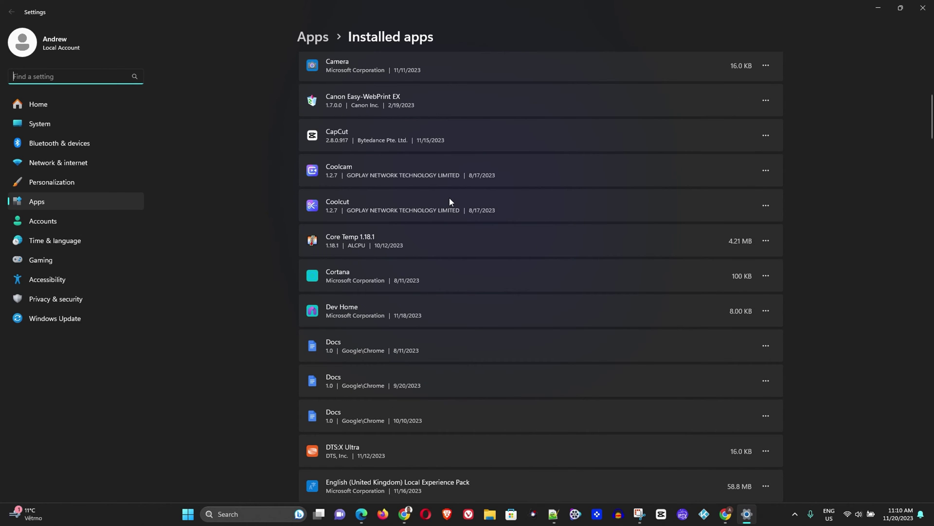
scroll(449, 197, down, 2)
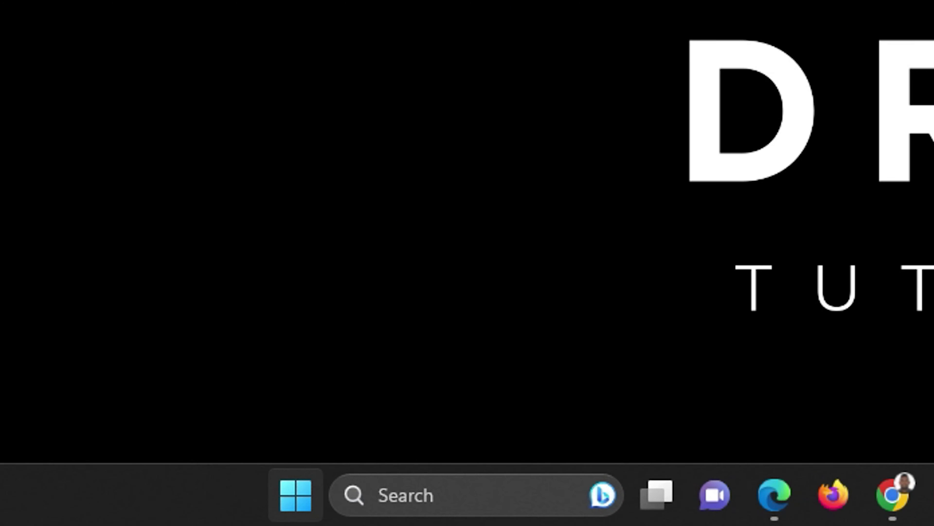
Launch Task Manager from the Start right-click menu and show its Startup apps page
right_click(290, 504)
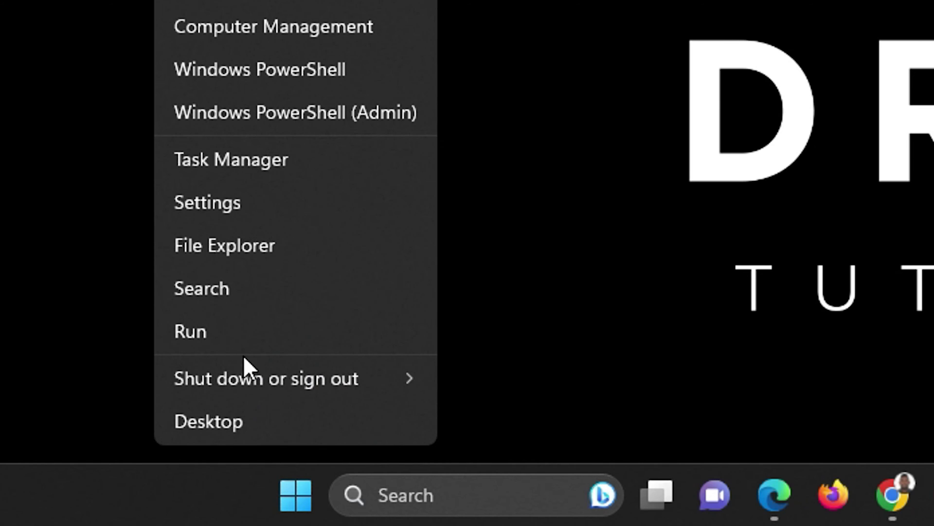
click(259, 168)
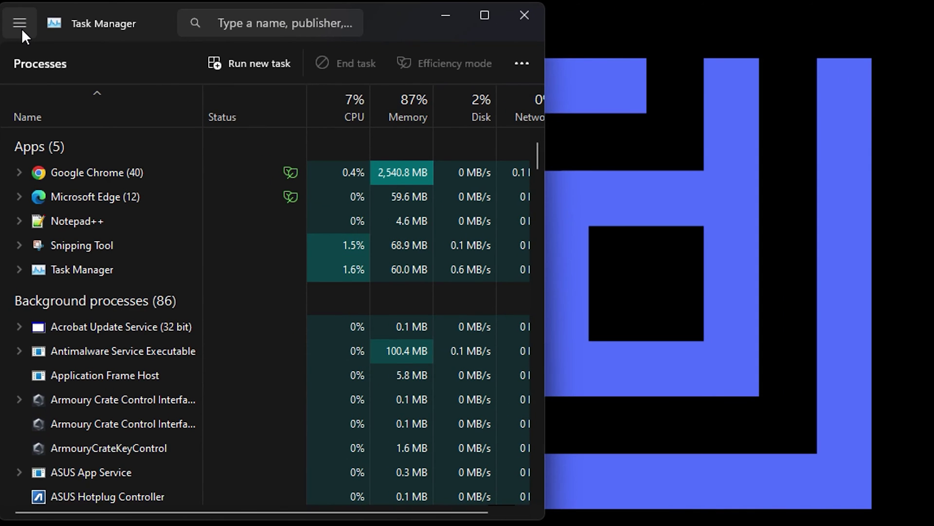
click(21, 29)
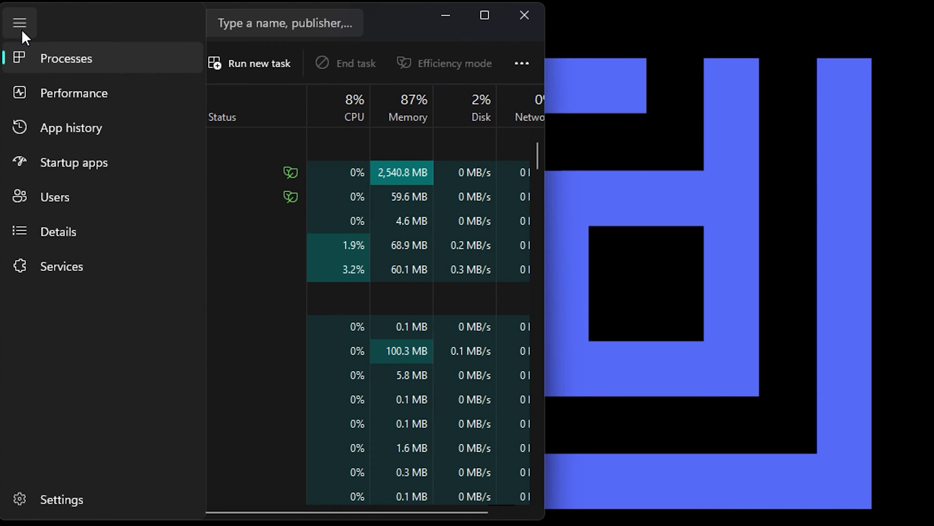
click(95, 162)
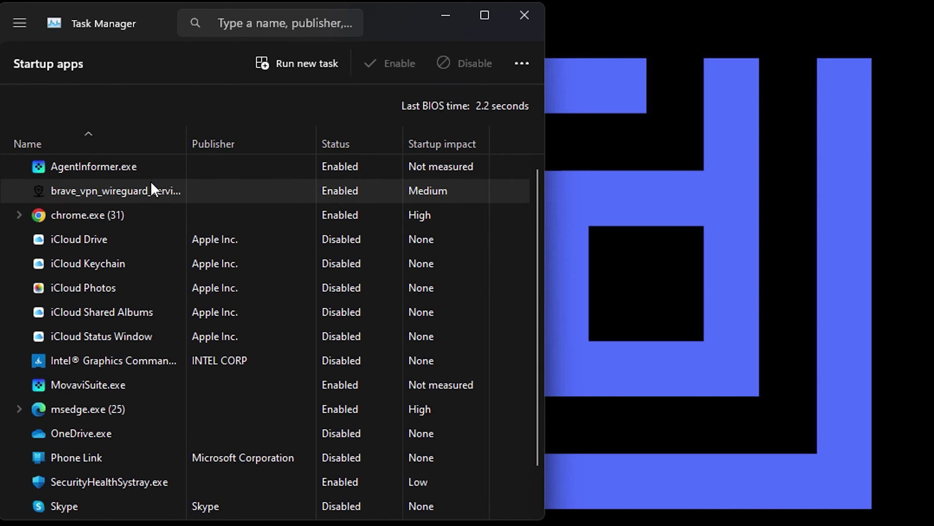
Scroll through the startup apps without changing anything, then close Task Manager
scroll(139, 214, down, 1)
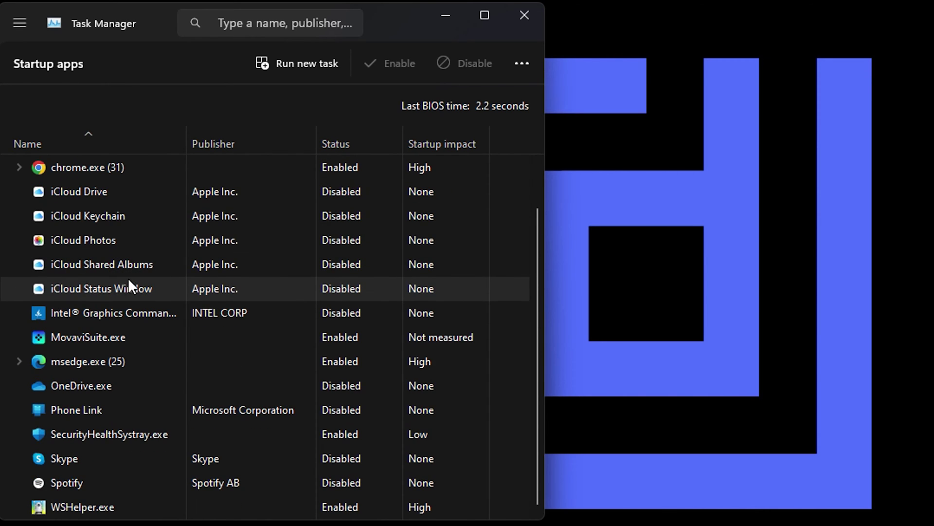
scroll(88, 297, up, 1)
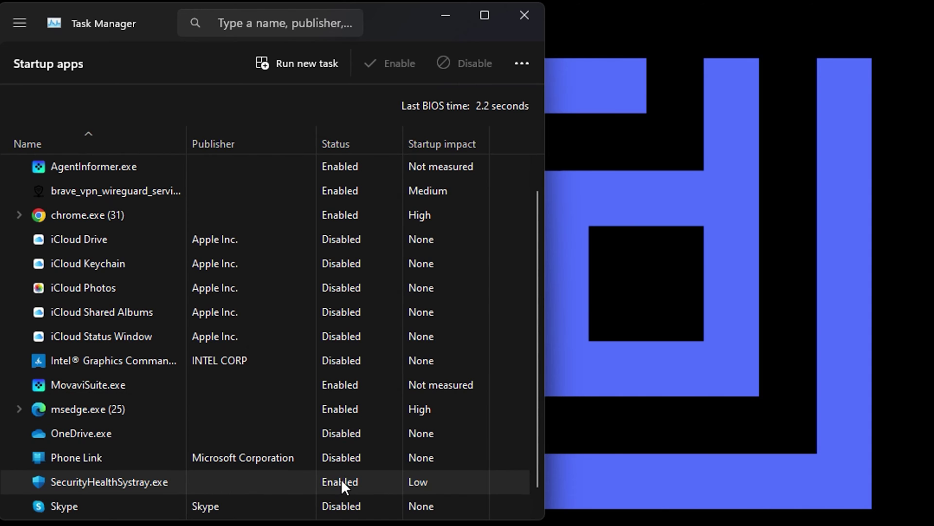
scroll(340, 479, down, 2)
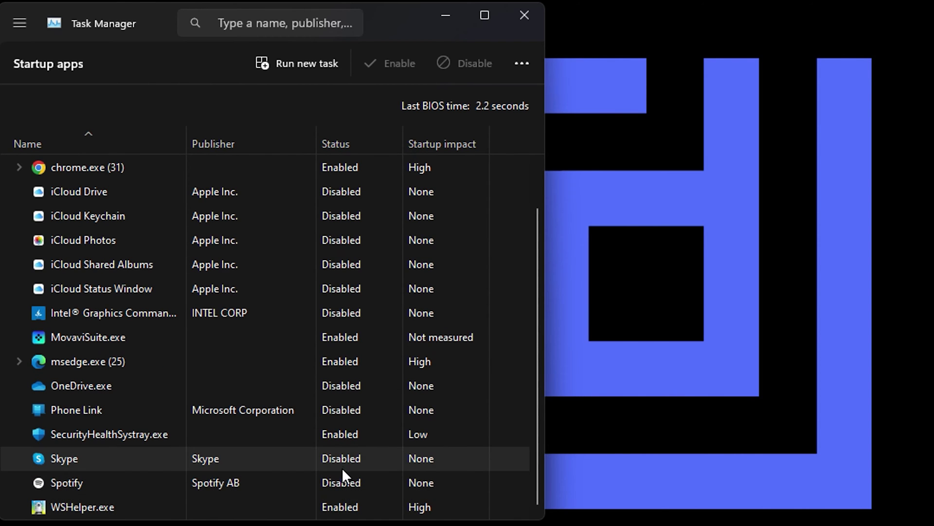
scroll(341, 433, up, 1)
scroll(340, 423, up, 1)
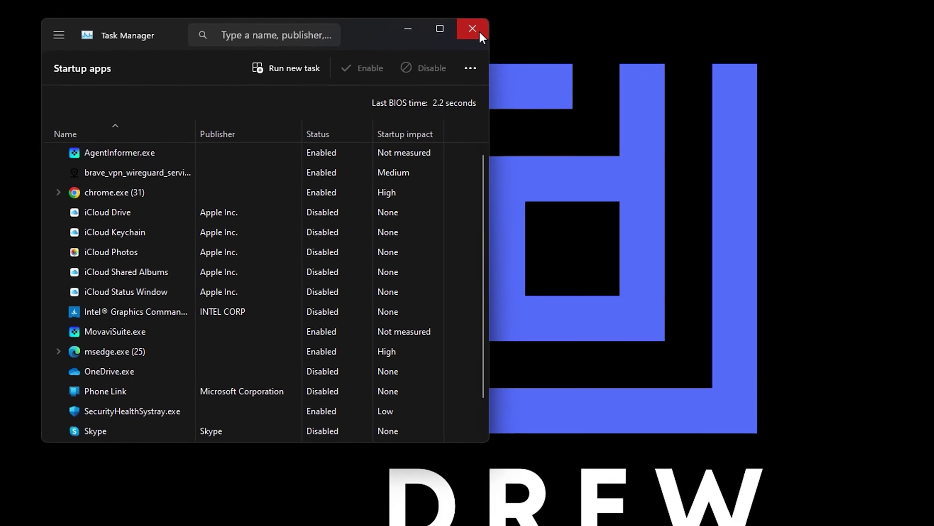
click(531, 19)
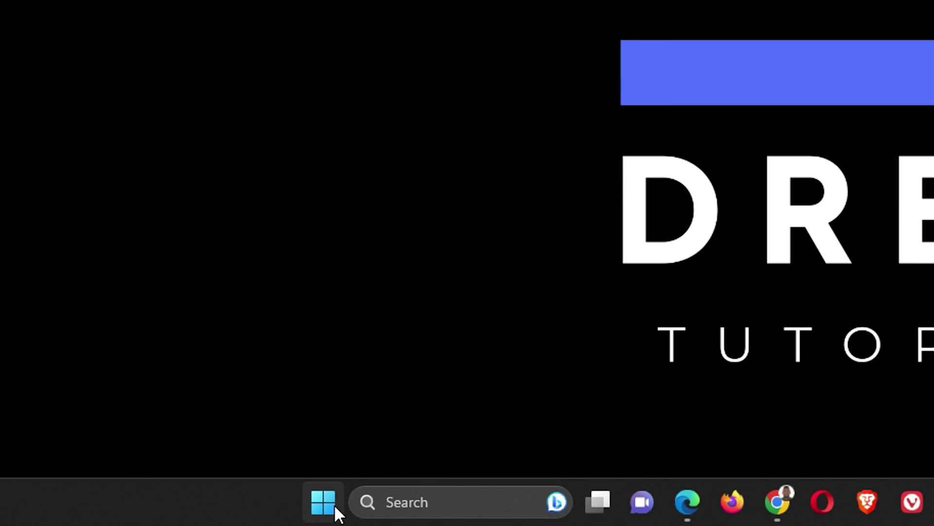
Open System Properties on its Advanced tab using 'sysdm.cpl 3'
click(200, 515)
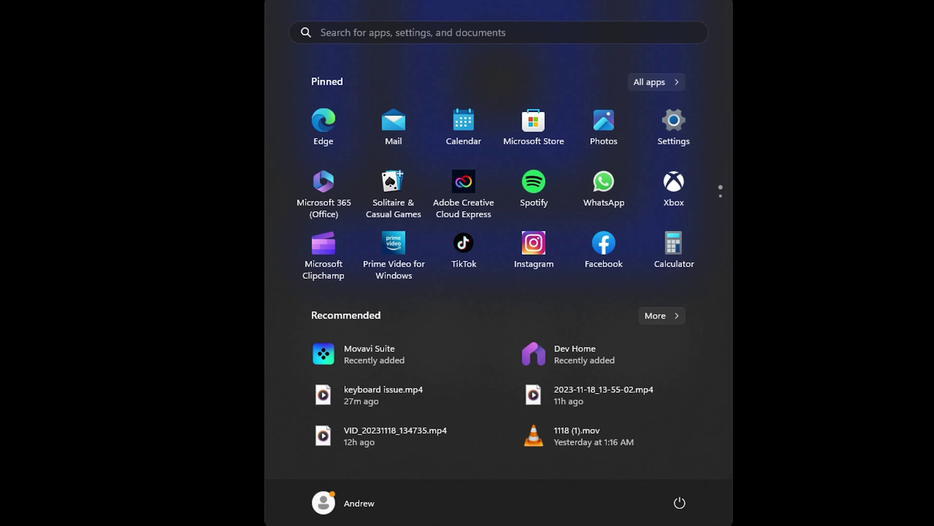
text(sysdm.cpl 3)
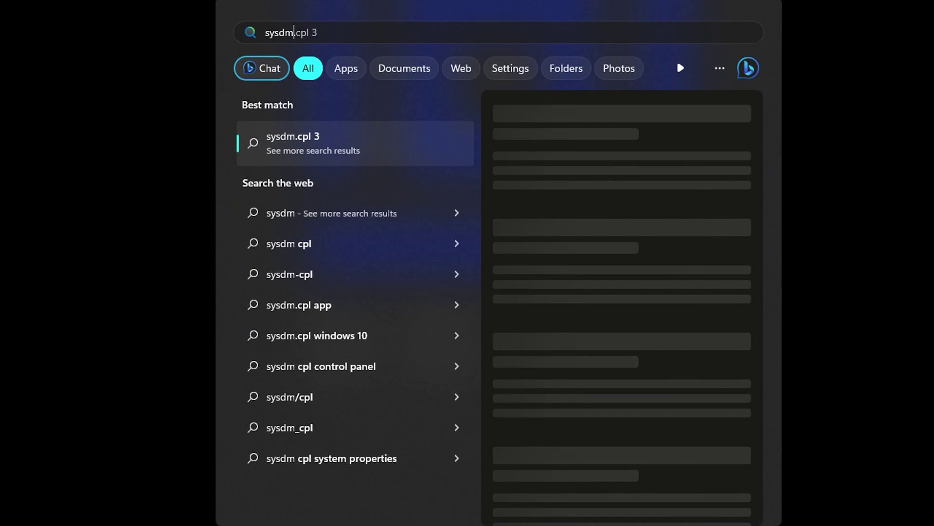
key(BackSpace)
key(BackSpace)
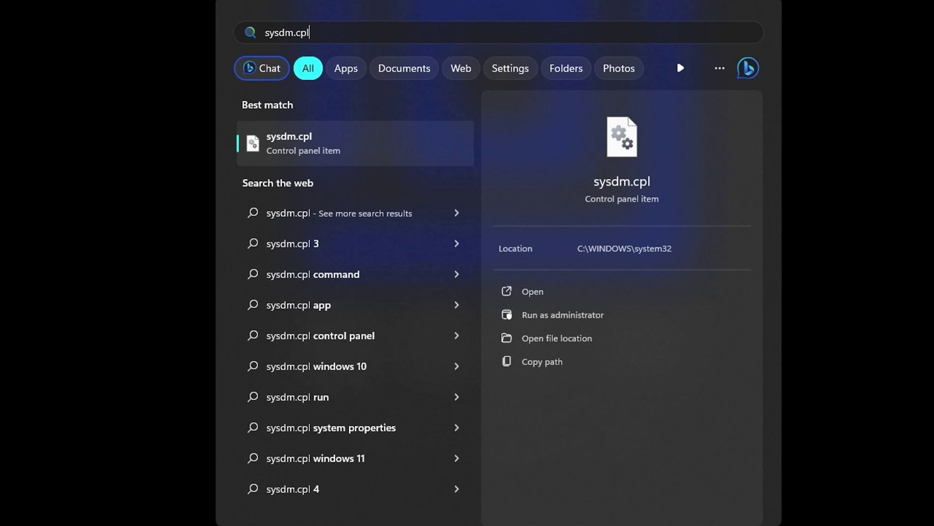
click(253, 158)
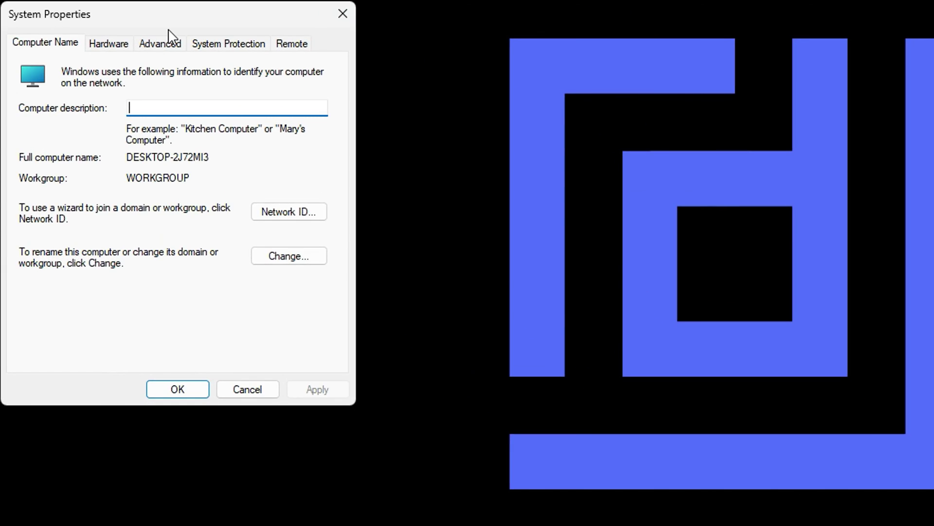
click(160, 44)
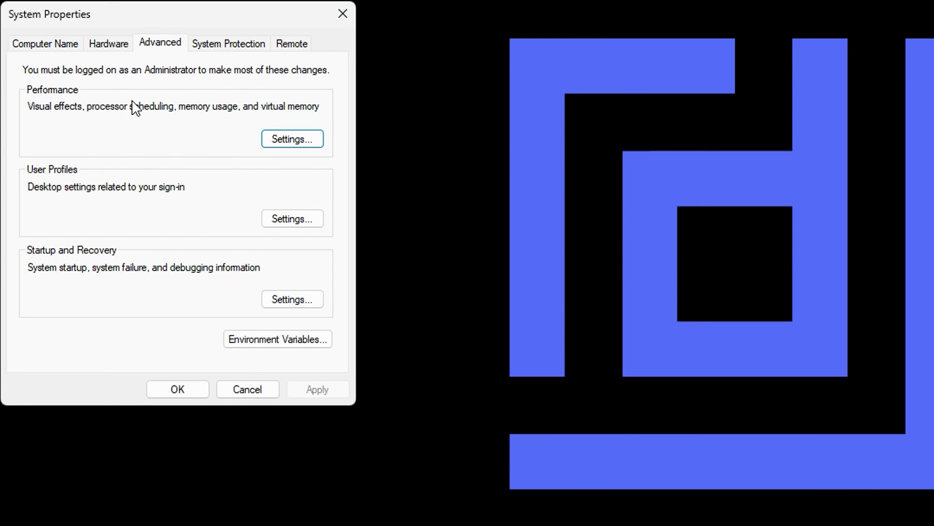
Set visual effects to best performance but keep thumbnails and smooth screen-font edges, then apply
click(299, 140)
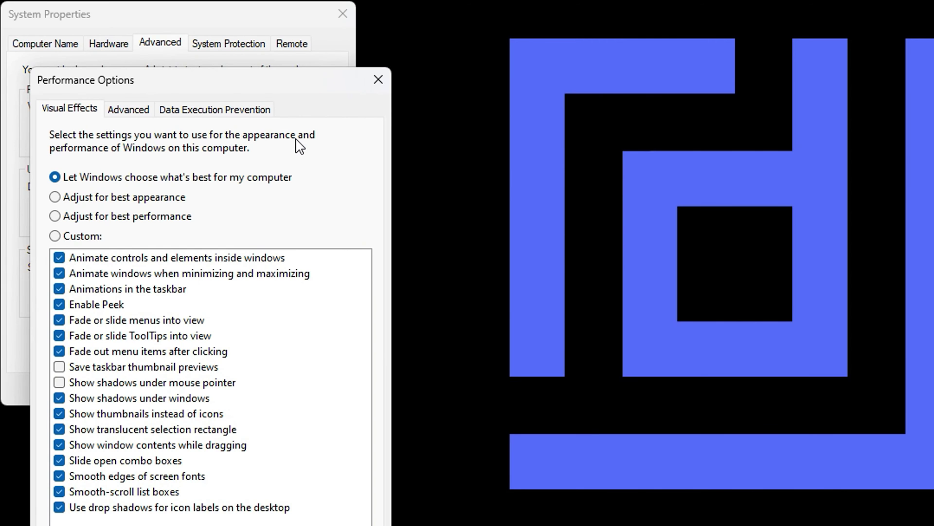
click(55, 216)
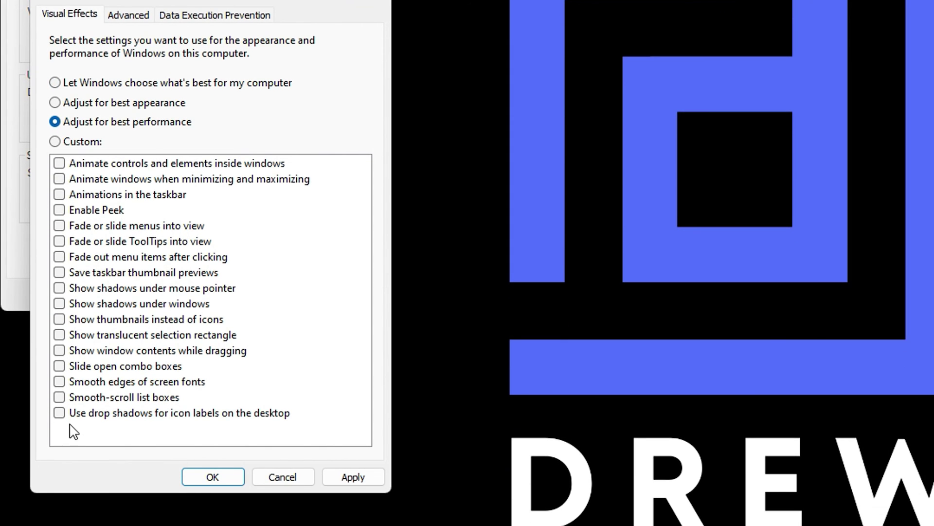
click(59, 320)
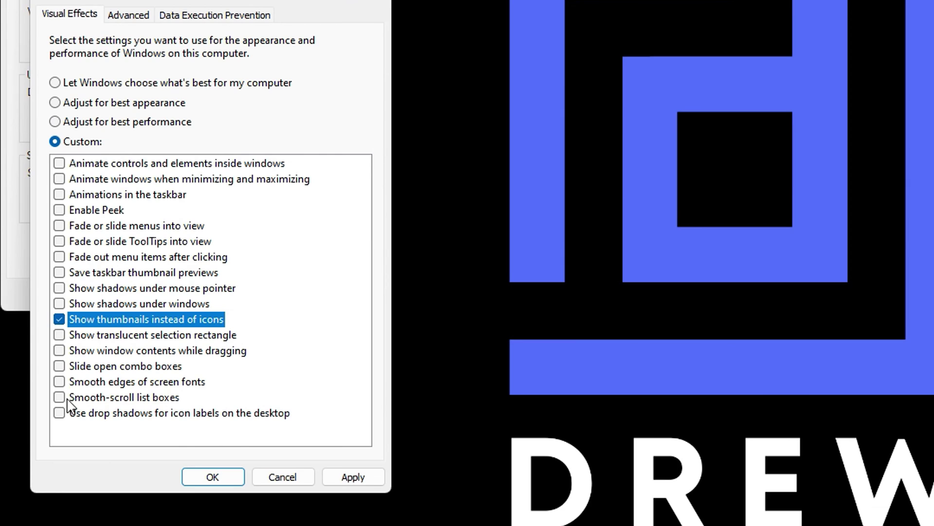
click(59, 382)
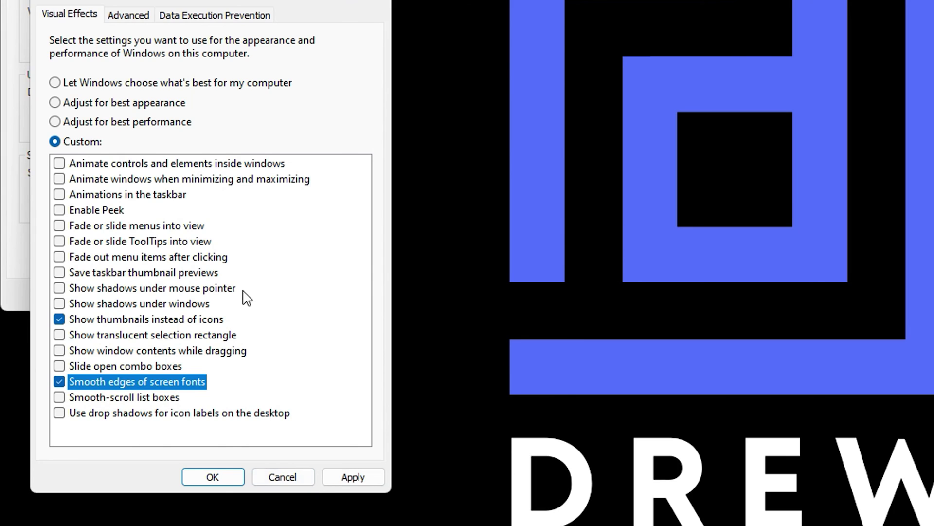
click(354, 477)
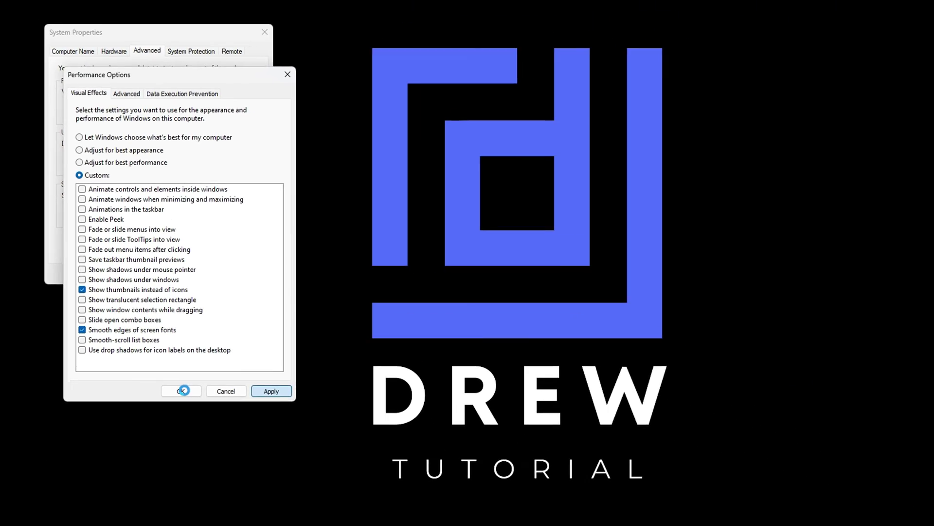
click(184, 391)
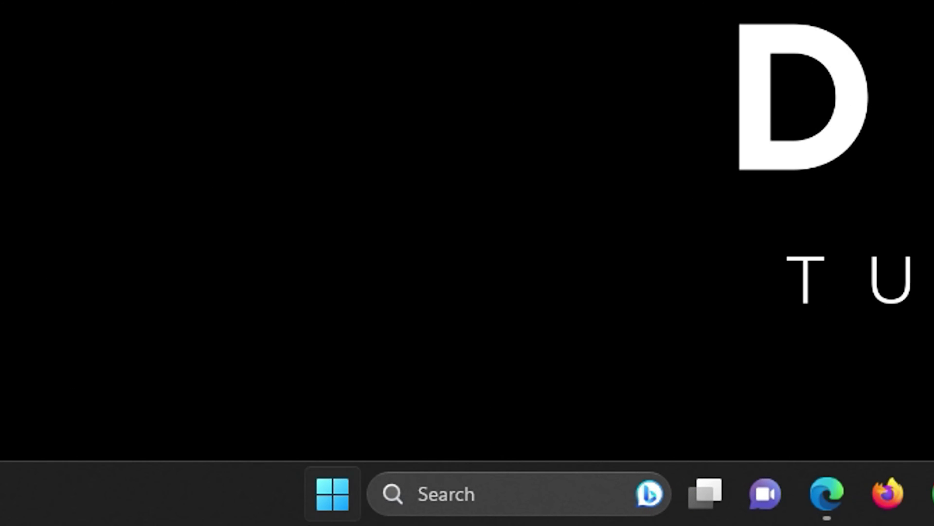
Open Settings > Personalization > Colors and switch Transparency effects off
right_click(334, 516)
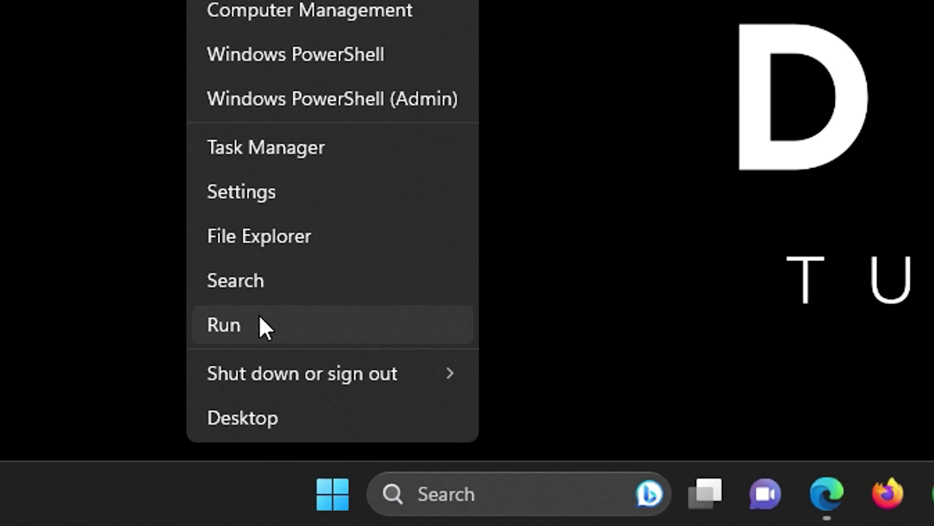
click(267, 195)
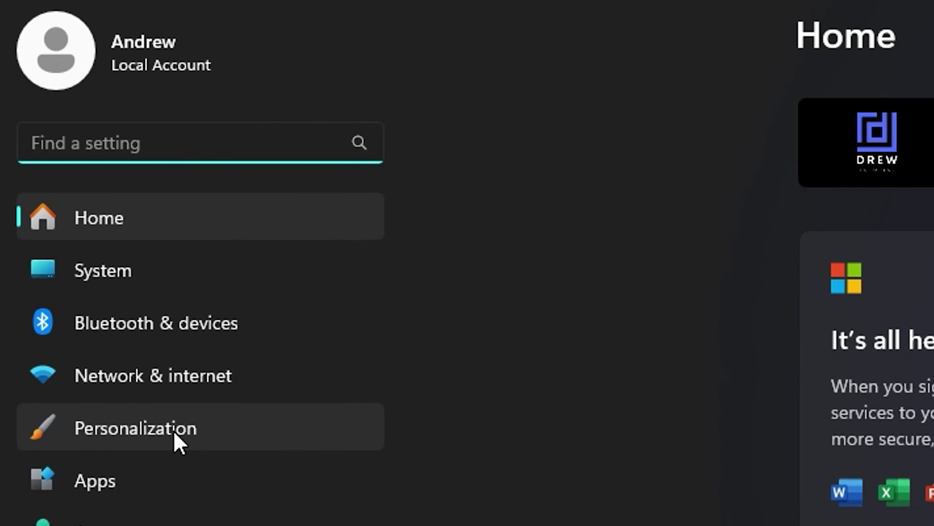
click(174, 430)
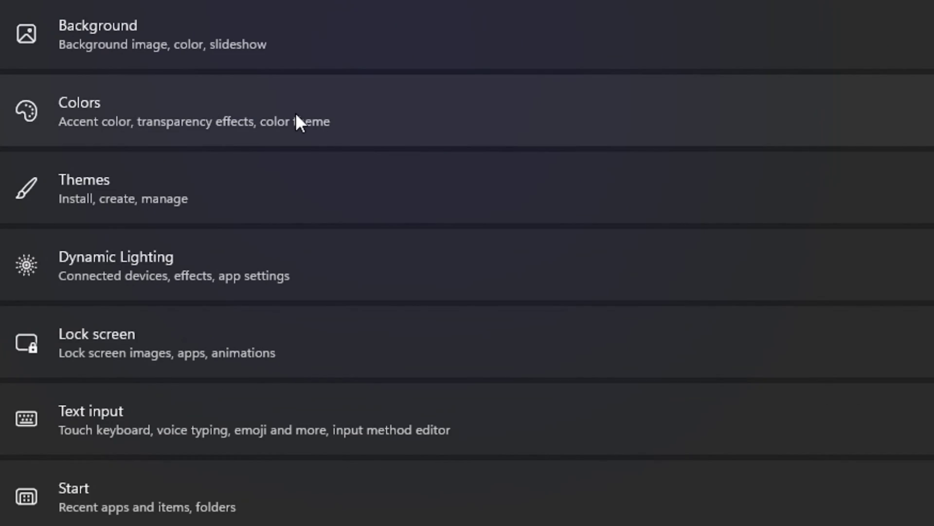
click(296, 115)
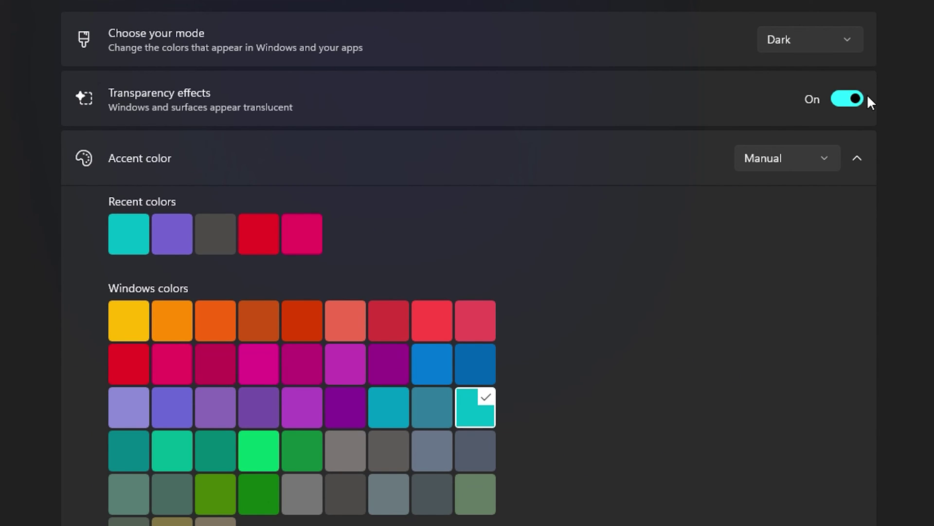
click(847, 100)
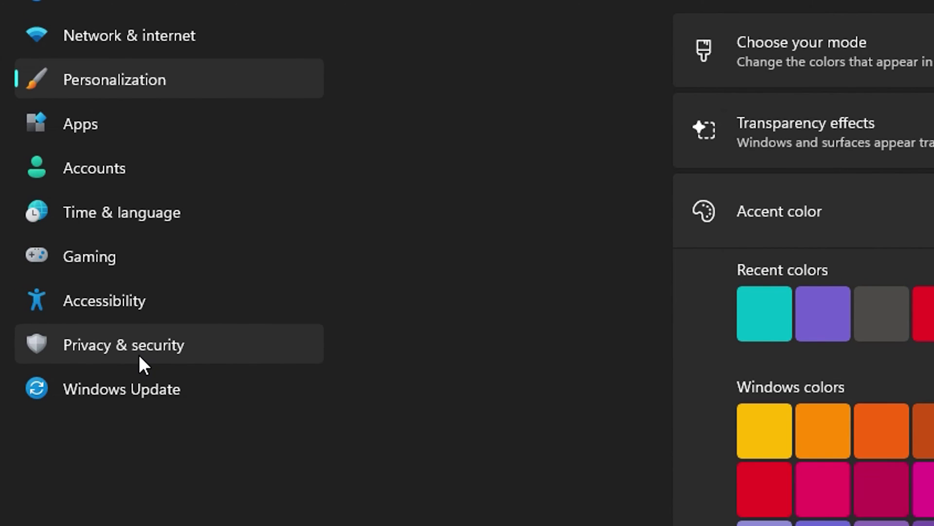
In Privacy & security > General, turn off website language-list access and app-launch tracking
click(139, 354)
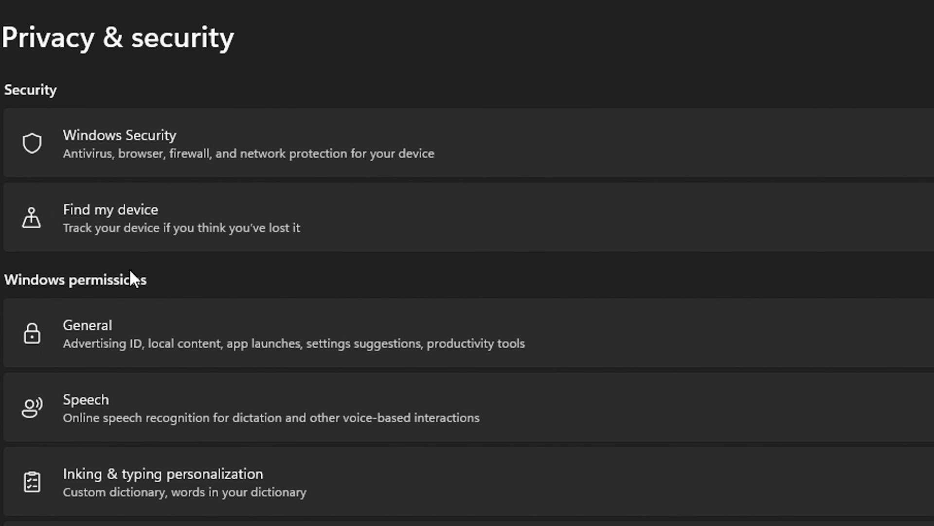
click(713, 343)
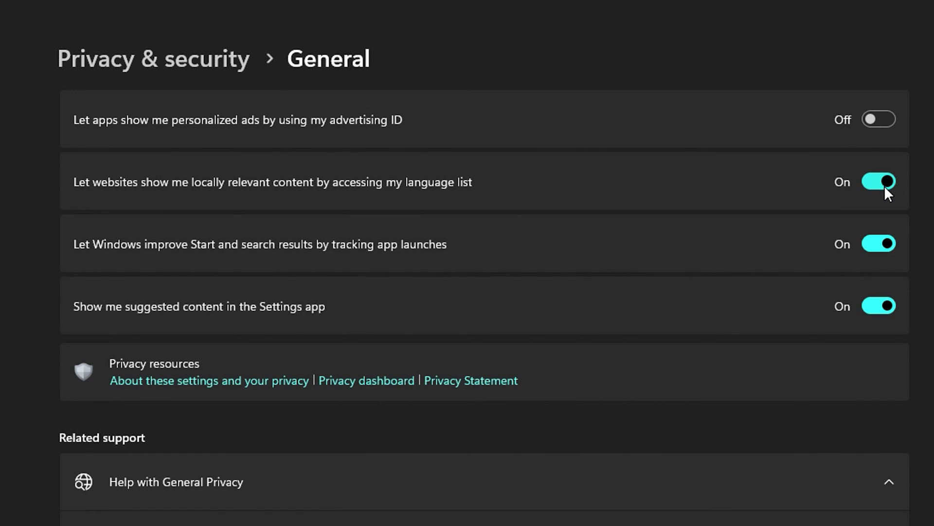
click(884, 185)
click(880, 248)
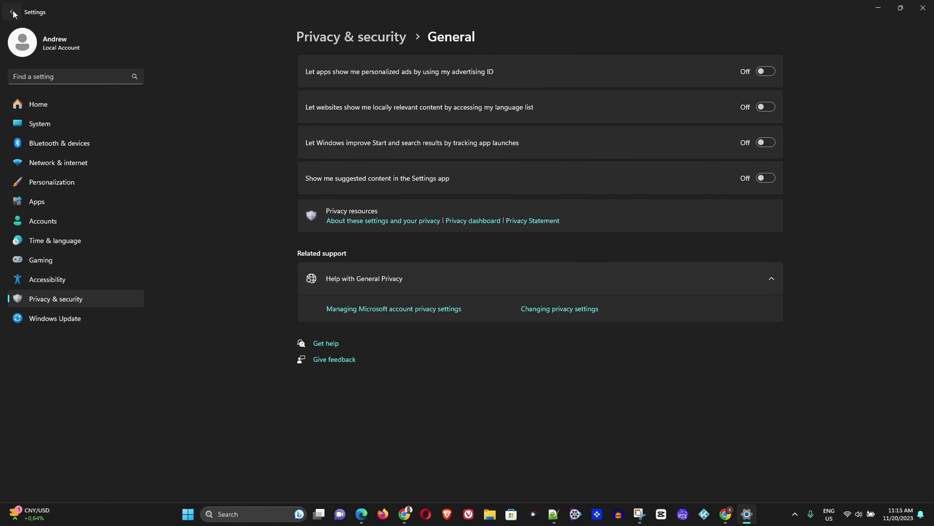
Return to Privacy & security, scroll through the permissions, then close Settings with Alt+F4
click(12, 12)
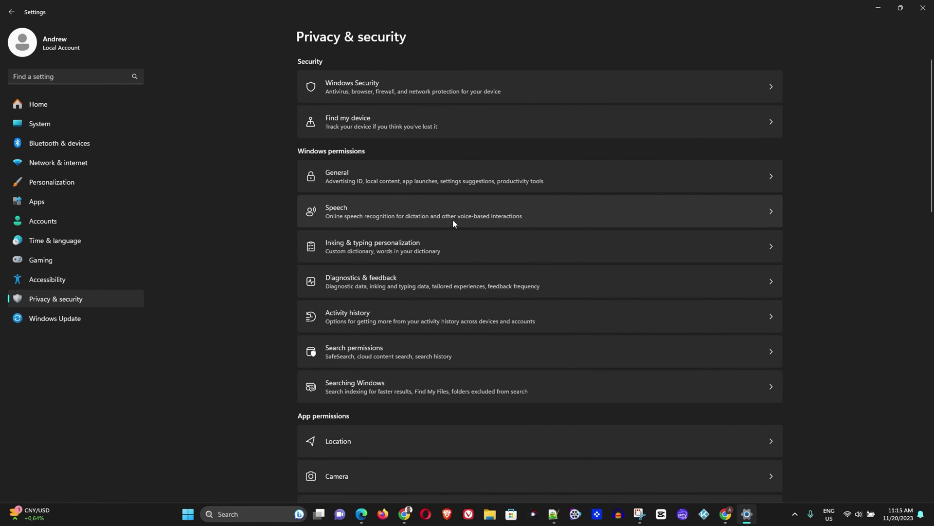
scroll(444, 257, down, 5)
scroll(444, 262, down, 9)
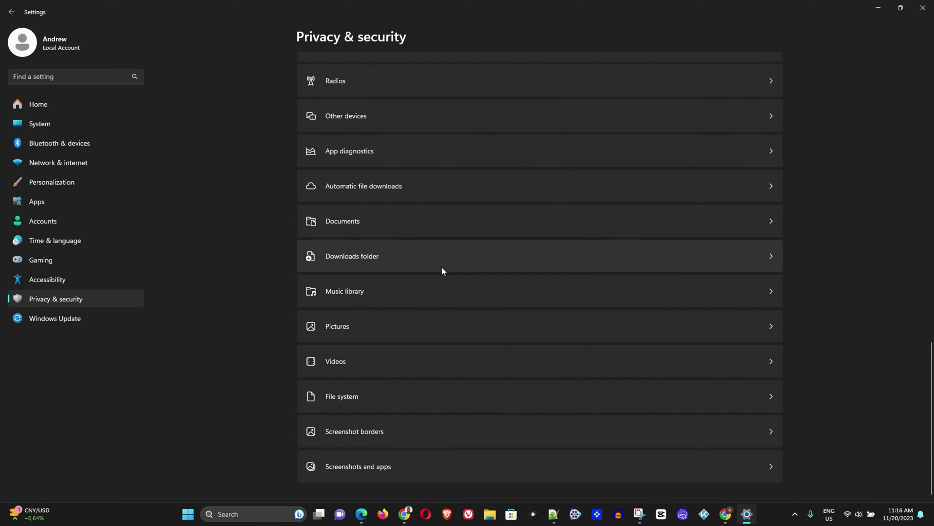
scroll(444, 218, up, 15)
scroll(446, 224, down, 6)
scroll(449, 231, up, 4)
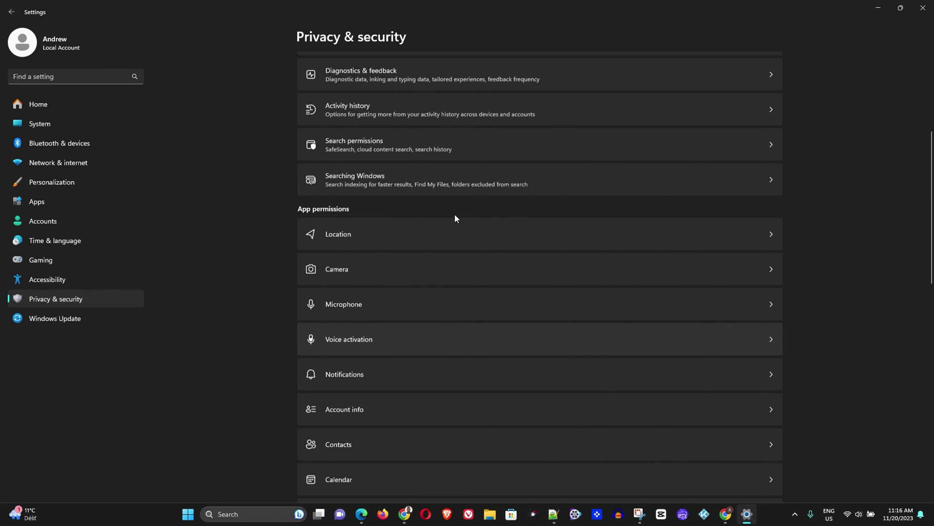
key(alt+F4)
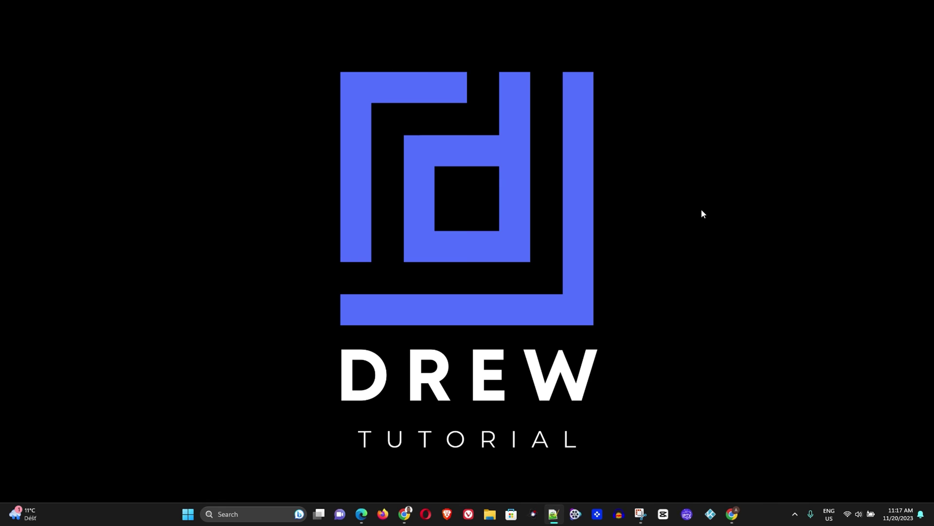